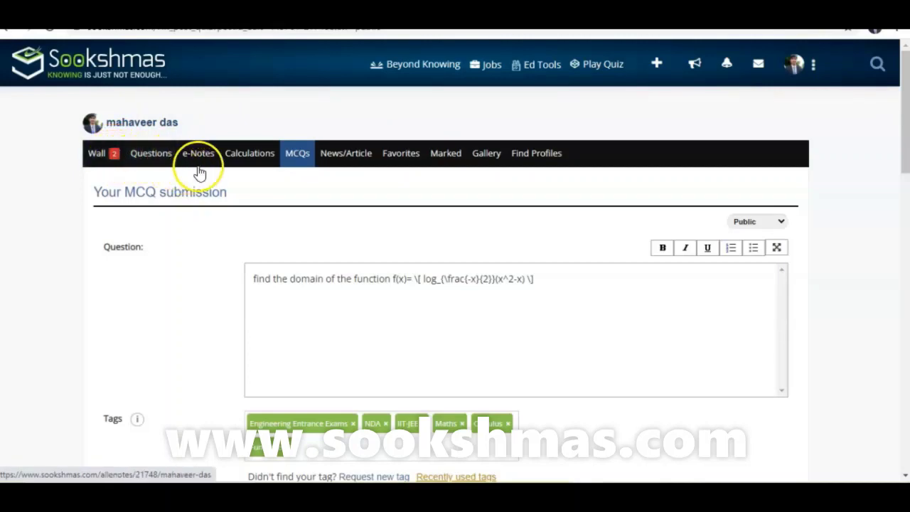
Step: Review the function-domain question in the MCQ submission form, highlighting its LaTeX logarithm formula
{"action": "left_click", "coordinate": [296, 152]}
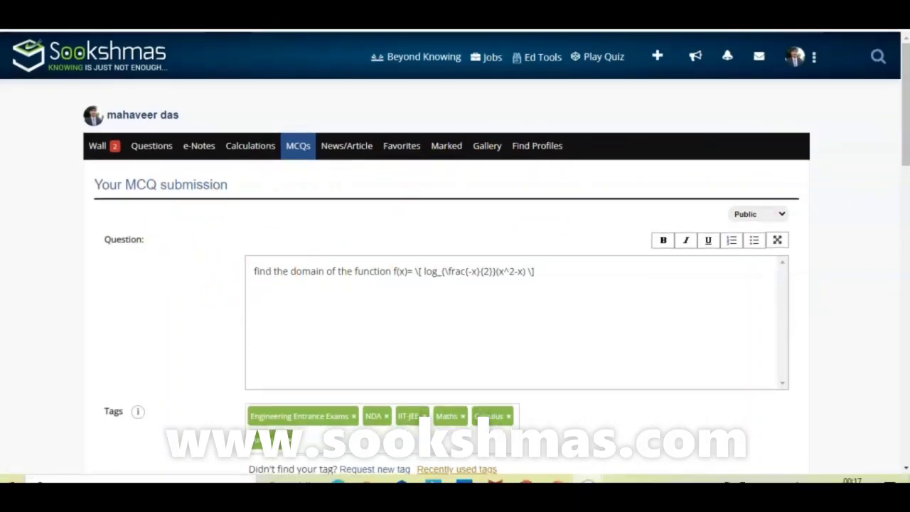
{"action": "left_click_drag", "start_coordinate": [905, 154], "coordinate": [905, 163]}
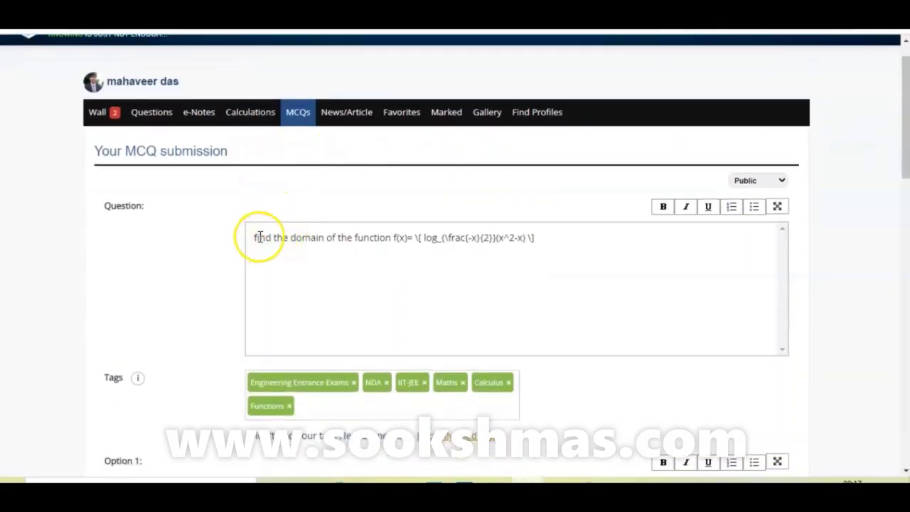
{"action": "left_click_drag", "start_coordinate": [259, 238], "coordinate": [273, 237]}
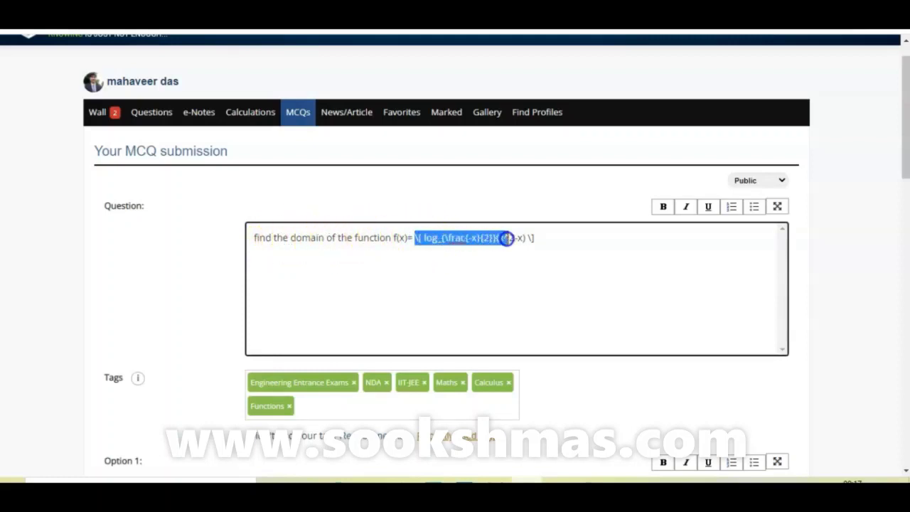
{"action": "left_click", "coordinate": [581, 245]}
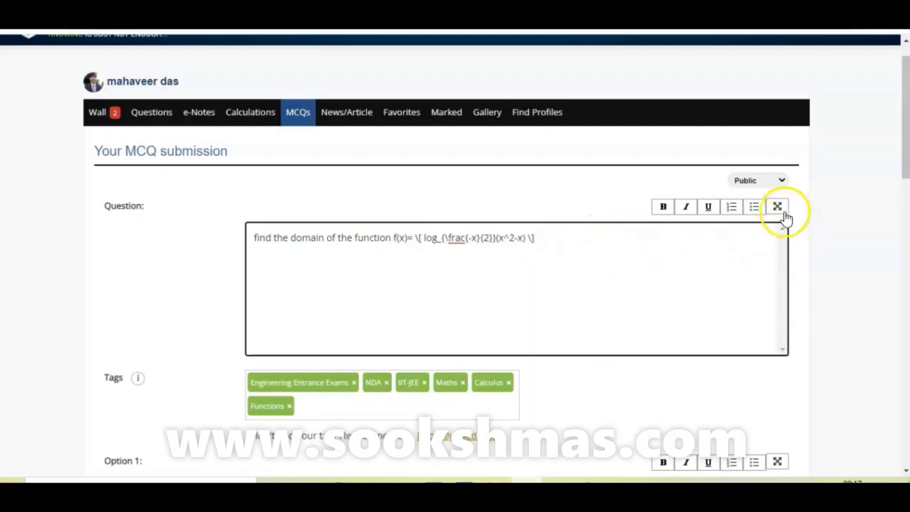
Step: Preview the previously used limit equation (x^3-2x^2+3x+1)/(5x^3+7x+2) in the question's equation editor, and close it without inserting
{"action": "left_click", "coordinate": [778, 207]}
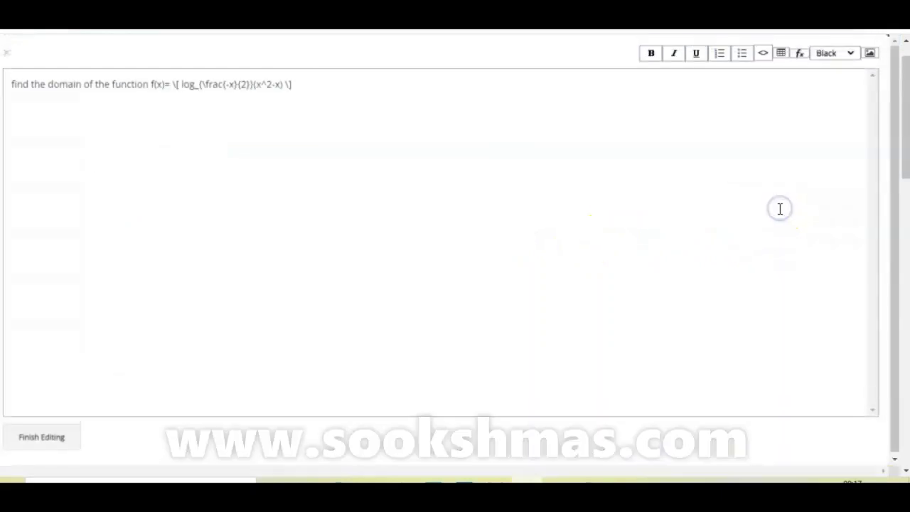
{"action": "left_click", "coordinate": [801, 57]}
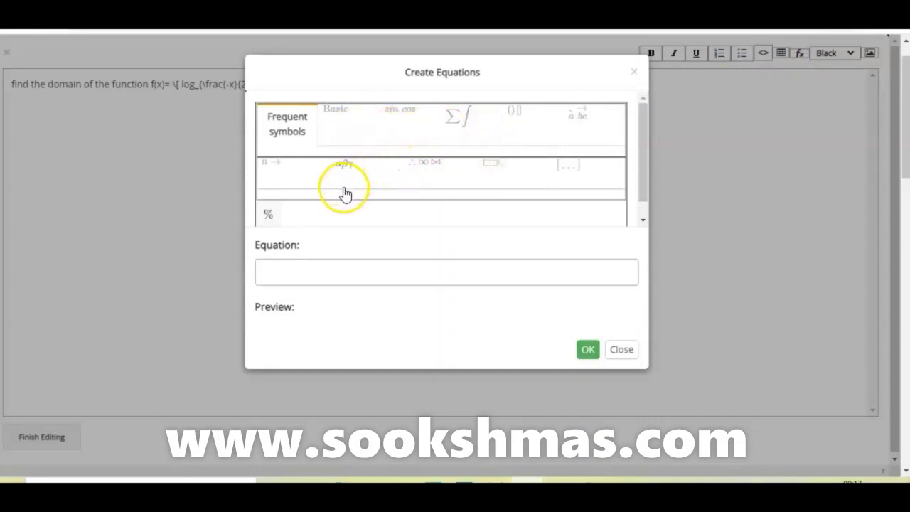
{"action": "left_click", "coordinate": [296, 270]}
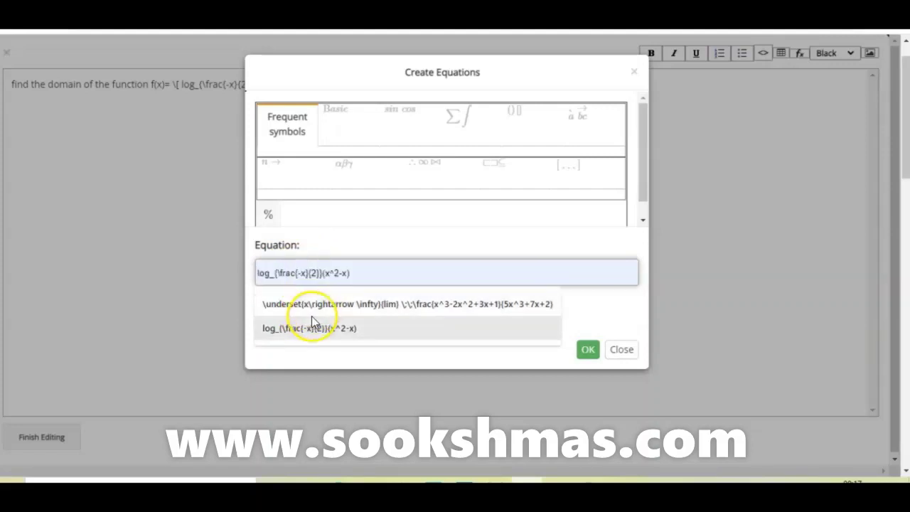
{"action": "left_click", "coordinate": [315, 311]}
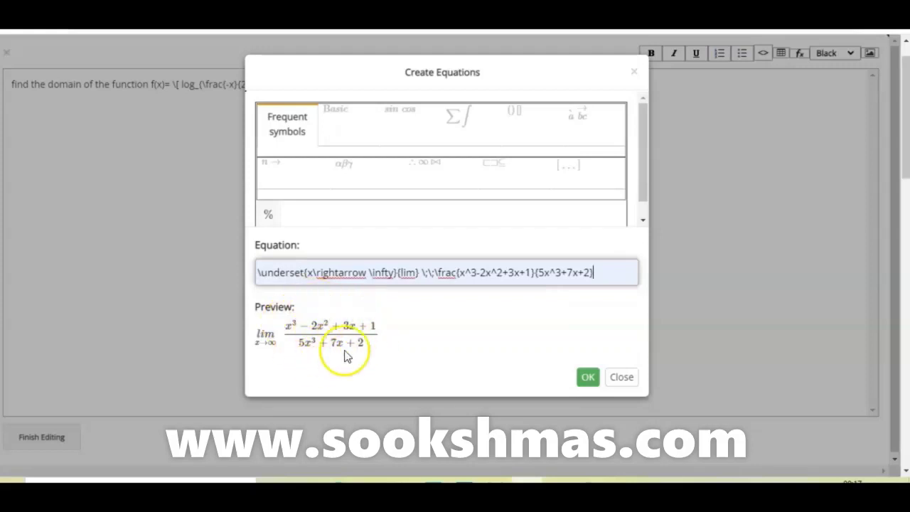
{"action": "left_click_drag", "start_coordinate": [601, 272], "coordinate": [248, 272]}
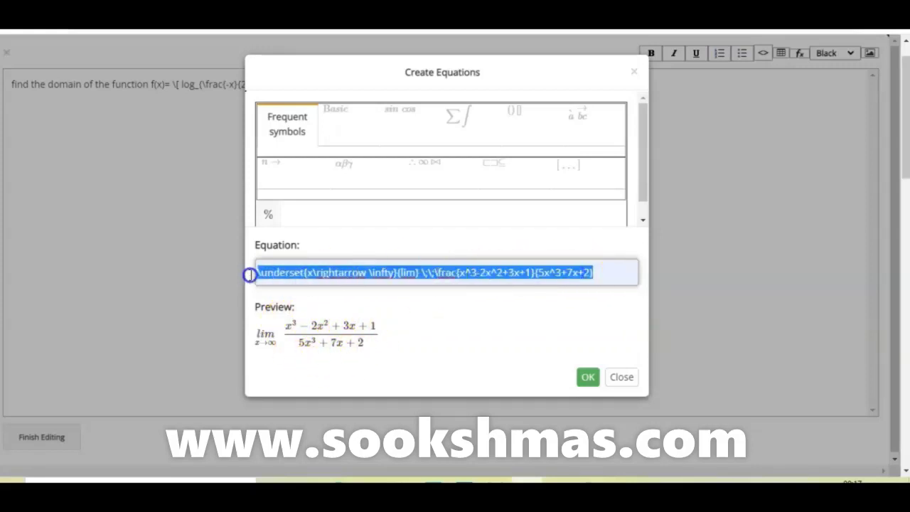
{"action": "left_click", "coordinate": [622, 377]}
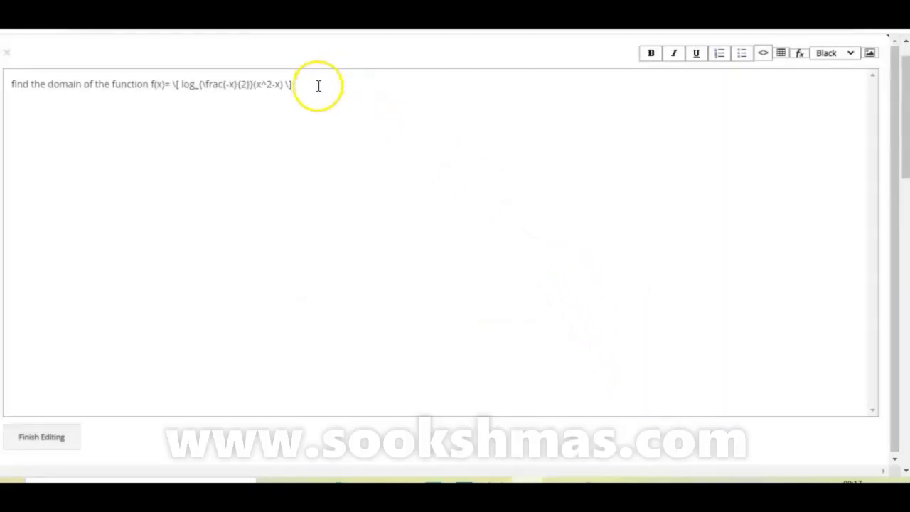
{"action": "left_click", "coordinate": [57, 438]}
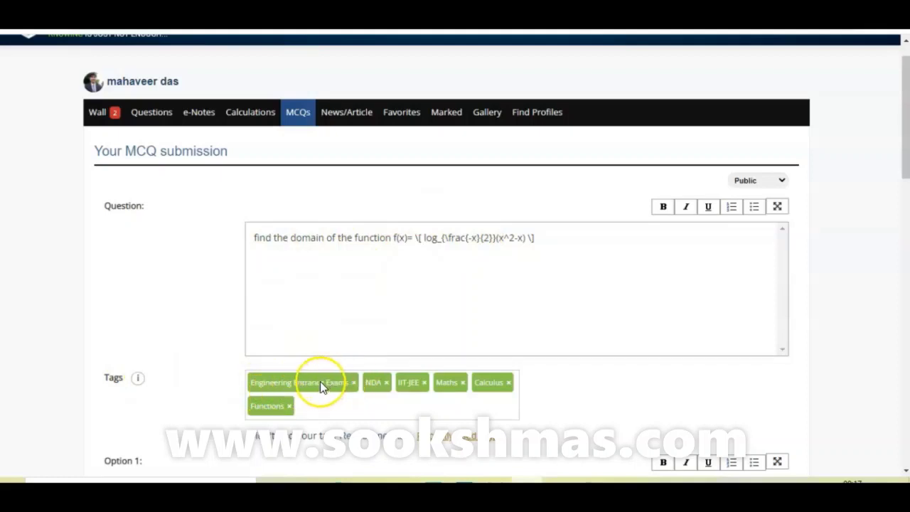
Step: Check the question and its tags, and inspect Option 1 in the expanded editor and its equation dialog without editing
{"action": "left_click", "coordinate": [543, 238]}
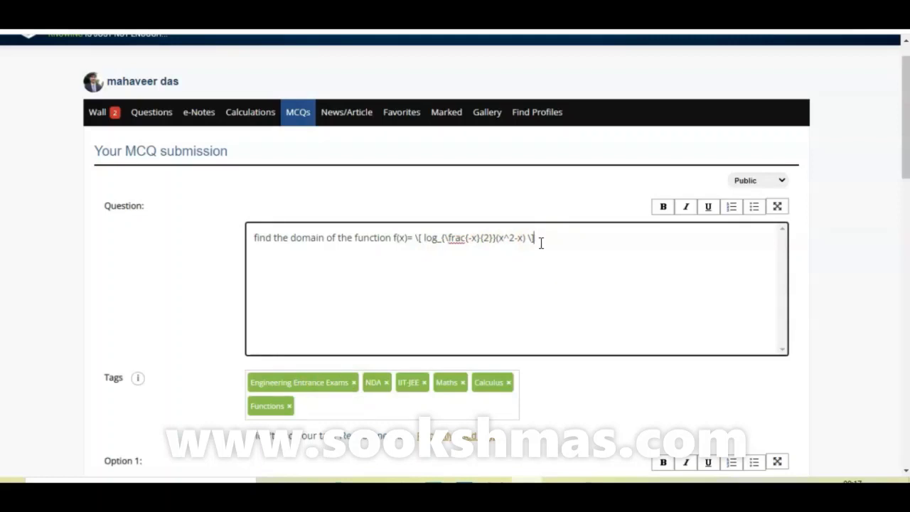
{"action": "left_click", "coordinate": [308, 373]}
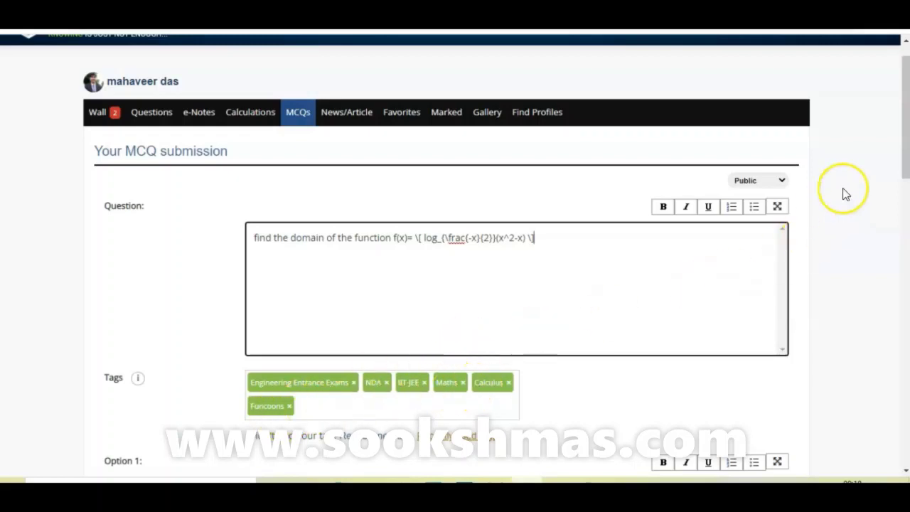
{"action": "left_click_drag", "start_coordinate": [903, 169], "coordinate": [903, 234]}
{"action": "left_click", "coordinate": [423, 259]}
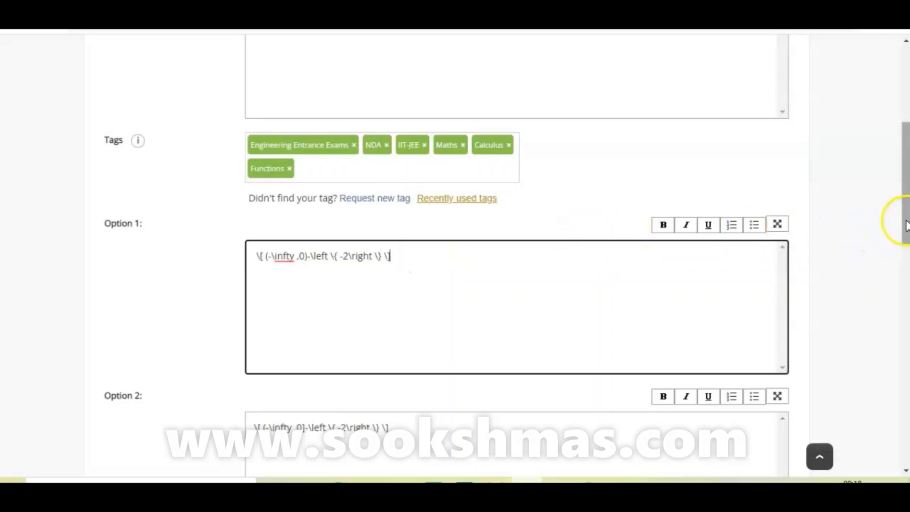
{"action": "scroll", "coordinate": [905, 226], "scroll_direction": "down", "scroll_amount": 1}
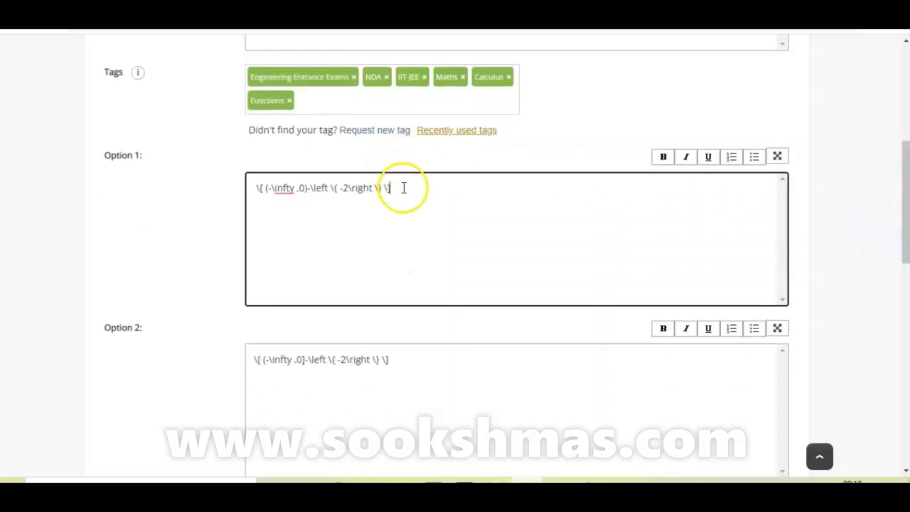
{"action": "left_click", "coordinate": [778, 157]}
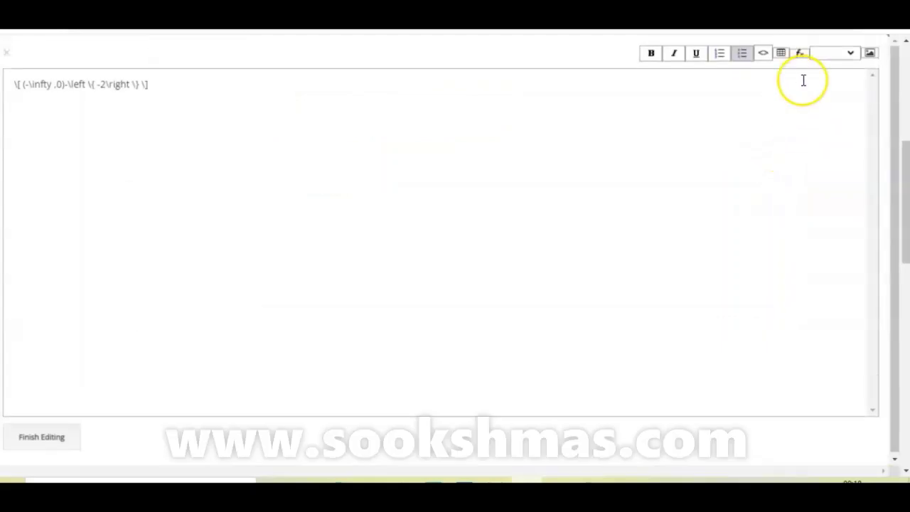
{"action": "left_click", "coordinate": [801, 55]}
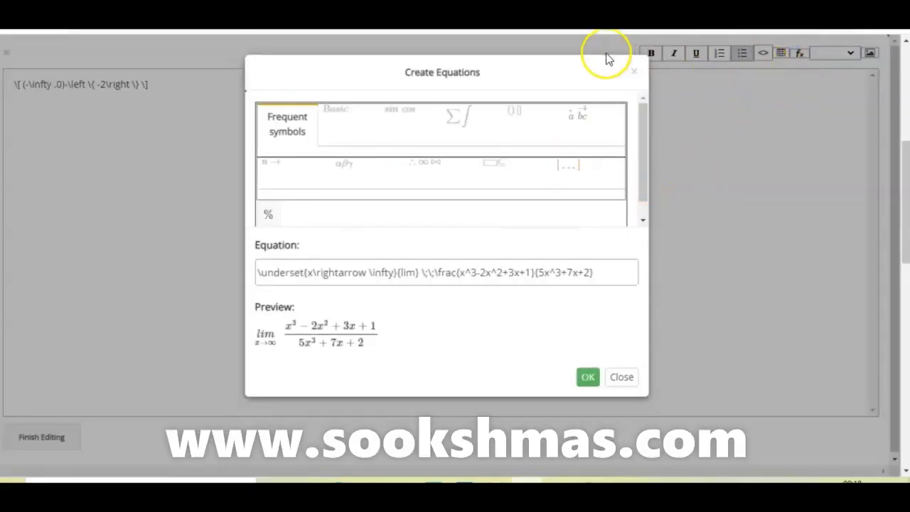
{"action": "left_click", "coordinate": [635, 73]}
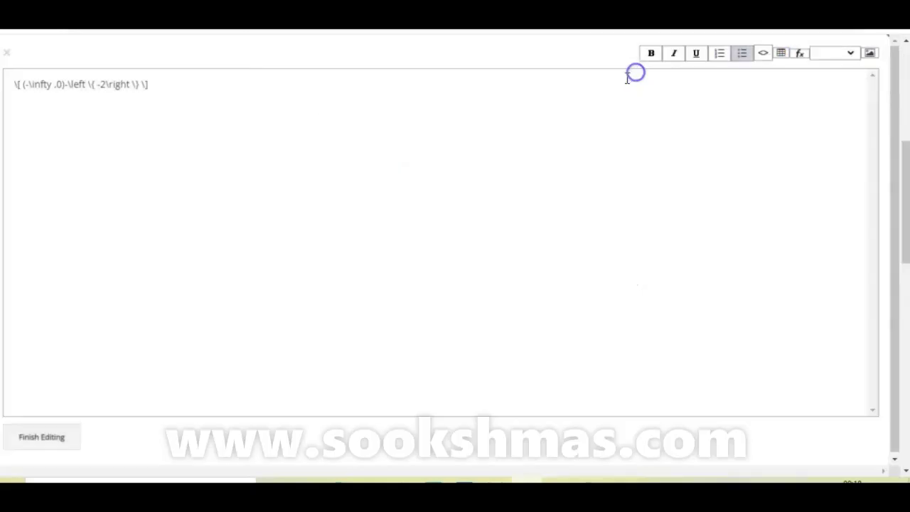
{"action": "left_click", "coordinate": [45, 438]}
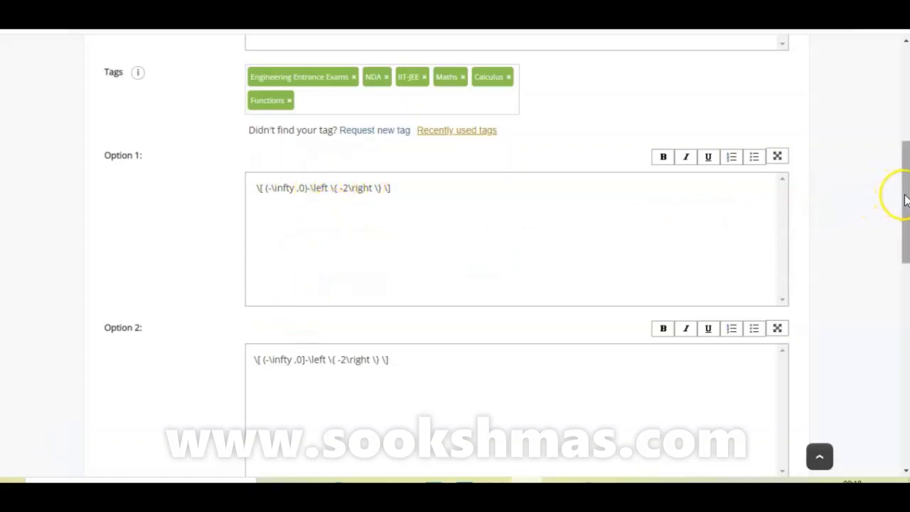
Step: Update the MCQ after reviewing the remaining options and correct answer, and view the posted function-domain question
{"action": "left_click_drag", "start_coordinate": [906, 202], "coordinate": [841, 315]}
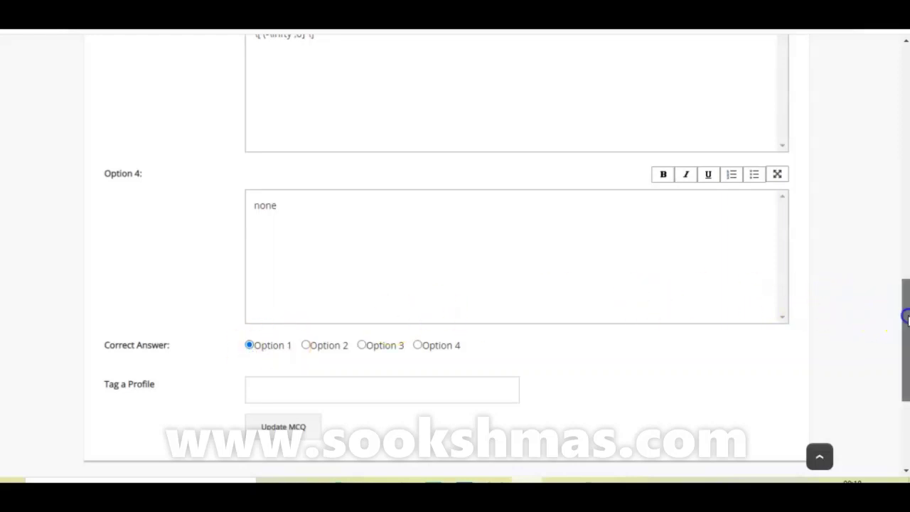
{"action": "scroll", "coordinate": [904, 334], "scroll_direction": "down", "scroll_amount": 2}
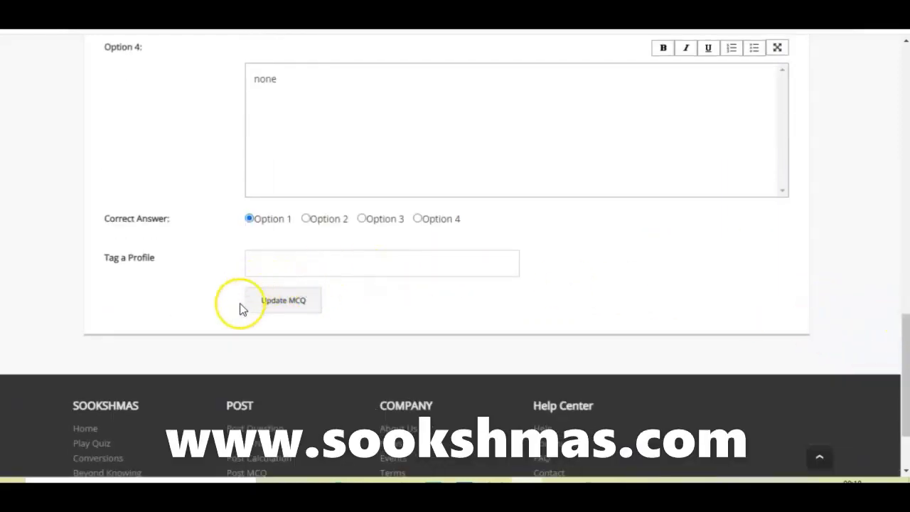
{"action": "left_click", "coordinate": [294, 302]}
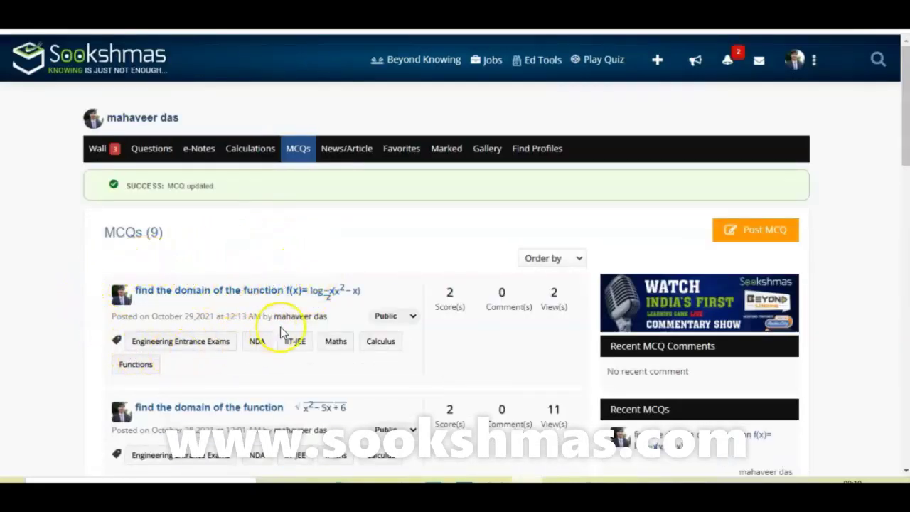
{"action": "left_click", "coordinate": [263, 297]}
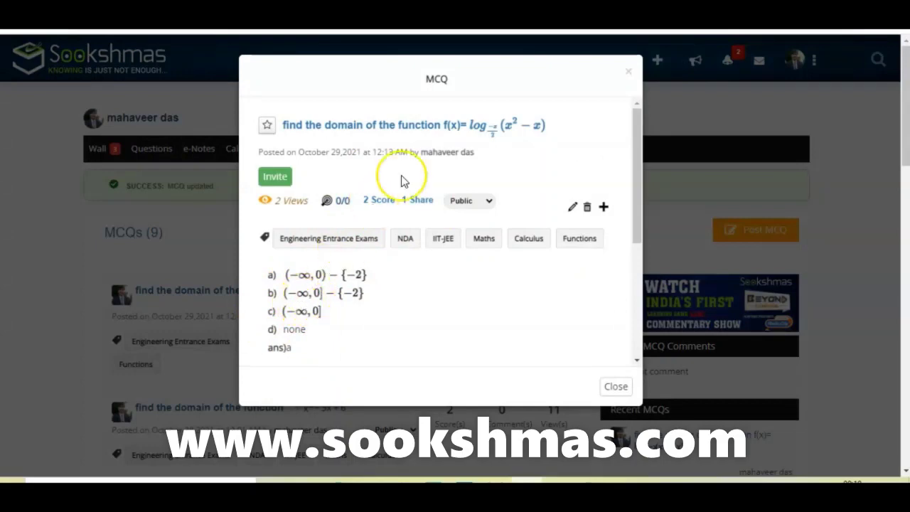
{"action": "left_click", "coordinate": [629, 74]}
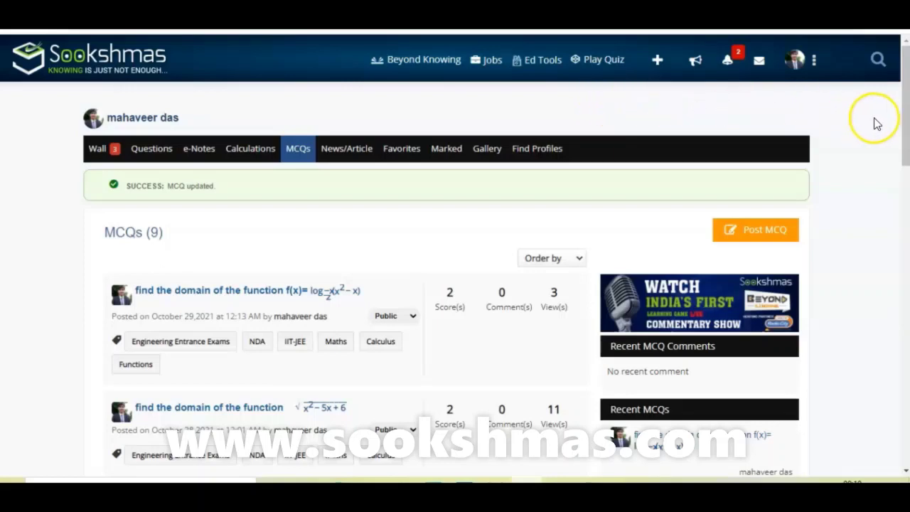
Step: Examine the Beyond Knowing points table, including the own activity status and points and the top participant's entry
{"action": "mouse_move", "coordinate": [904, 116]}
{"action": "left_mouse_down"}
{"action": "mouse_move", "coordinate": [905, 127]}
{"action": "mouse_move", "coordinate": [904, 114]}
{"action": "left_mouse_up"}
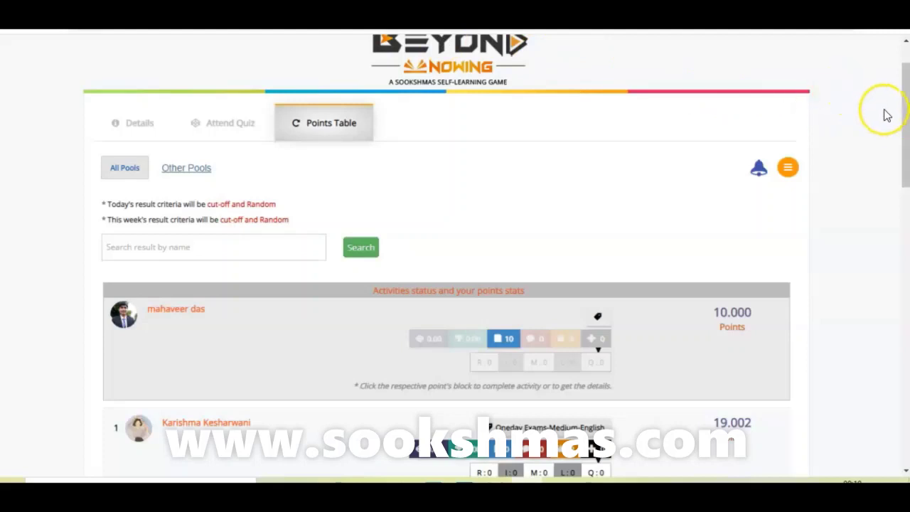
{"action": "left_click_drag", "start_coordinate": [902, 116], "coordinate": [903, 100]}
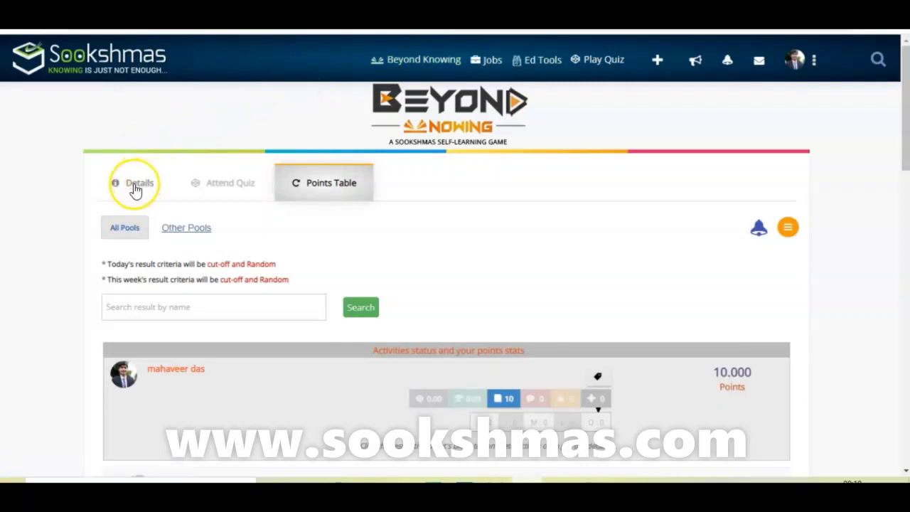
{"action": "left_click", "coordinate": [337, 191]}
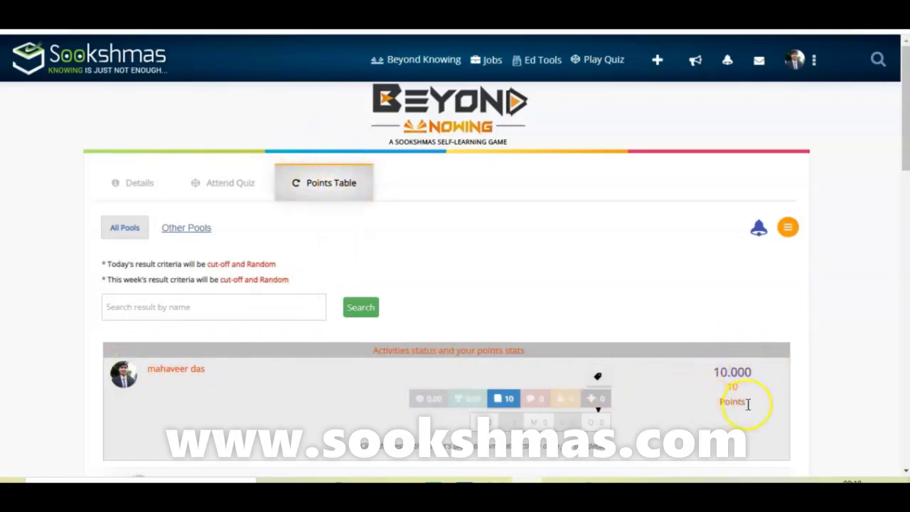
{"action": "left_click_drag", "start_coordinate": [746, 403], "coordinate": [699, 375]}
{"action": "left_click_drag", "start_coordinate": [760, 371], "coordinate": [678, 331]}
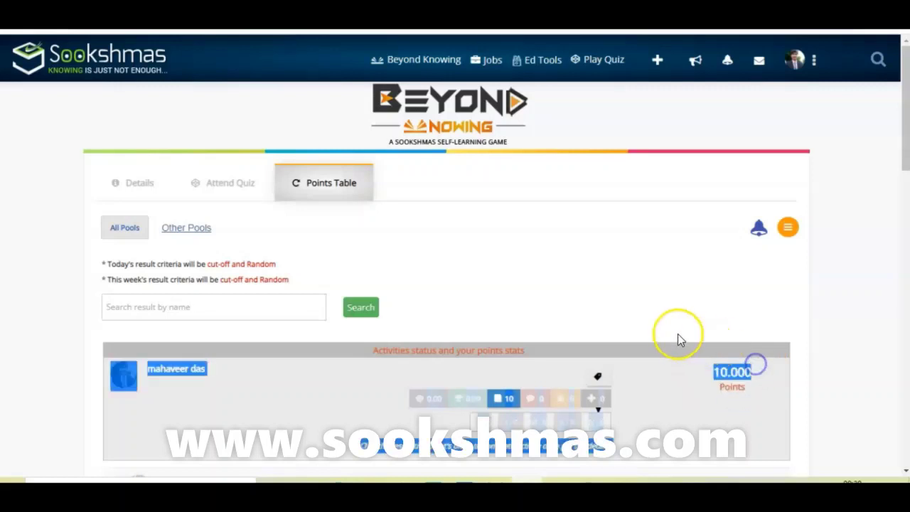
{"action": "left_click", "coordinate": [676, 328]}
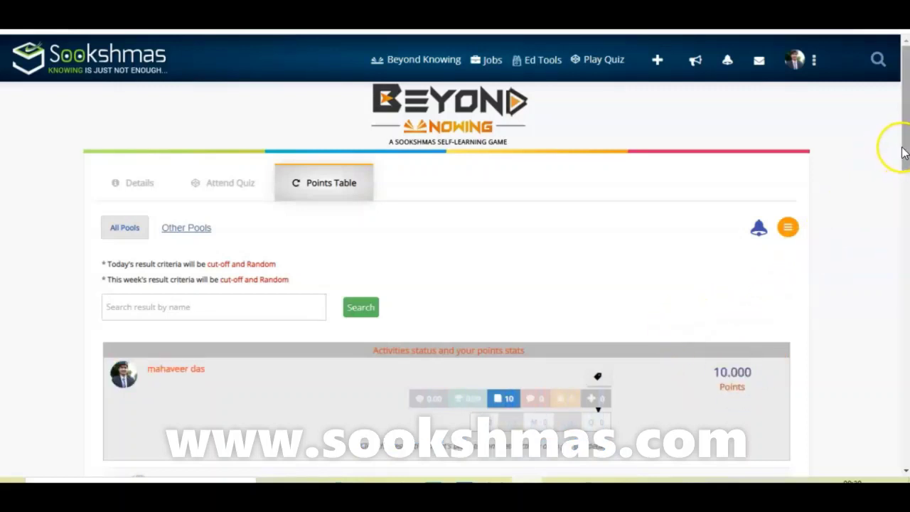
{"action": "left_click_drag", "start_coordinate": [903, 150], "coordinate": [902, 172]}
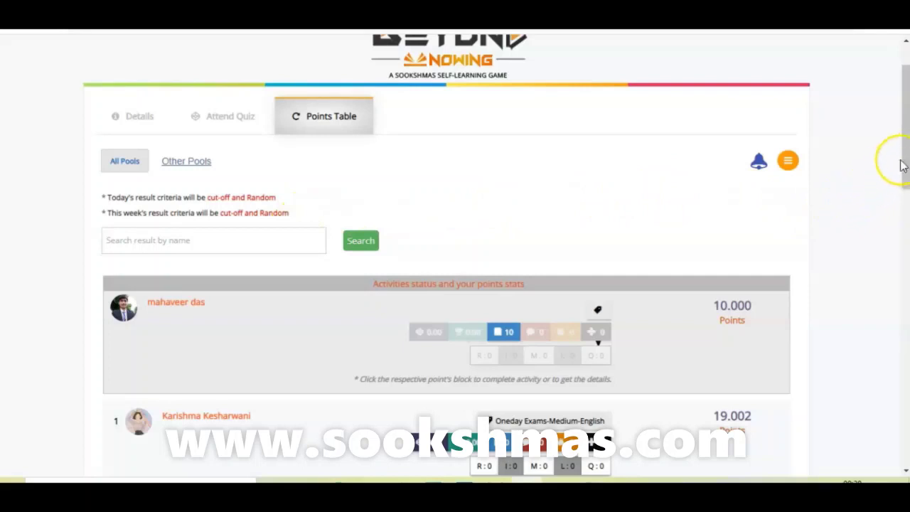
{"action": "mouse_move", "coordinate": [901, 165]}
{"action": "left_mouse_down"}
{"action": "mouse_move", "coordinate": [902, 134]}
{"action": "mouse_move", "coordinate": [901, 148]}
{"action": "left_mouse_up"}
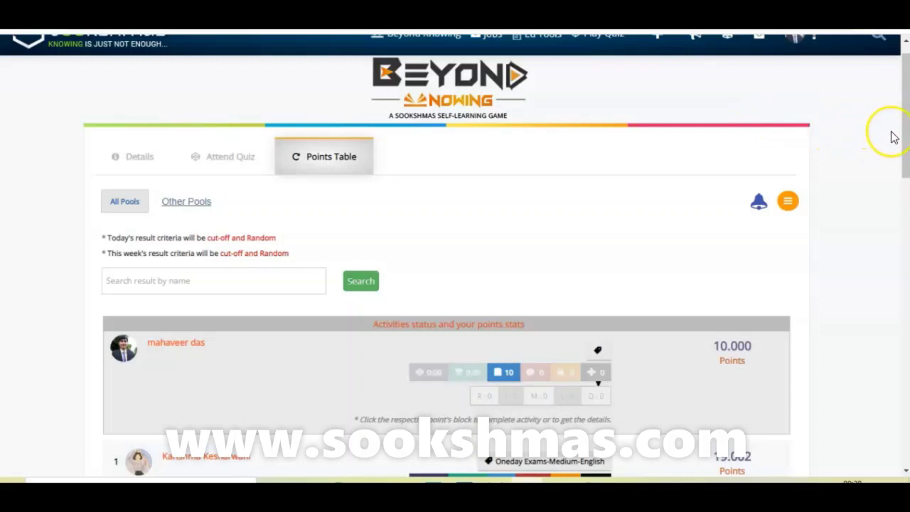
{"action": "left_click_drag", "start_coordinate": [904, 143], "coordinate": [859, 126]}
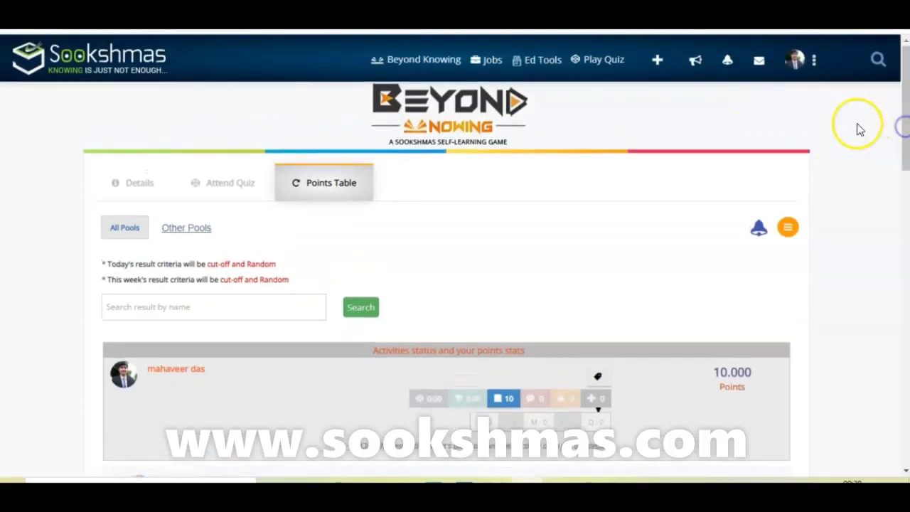